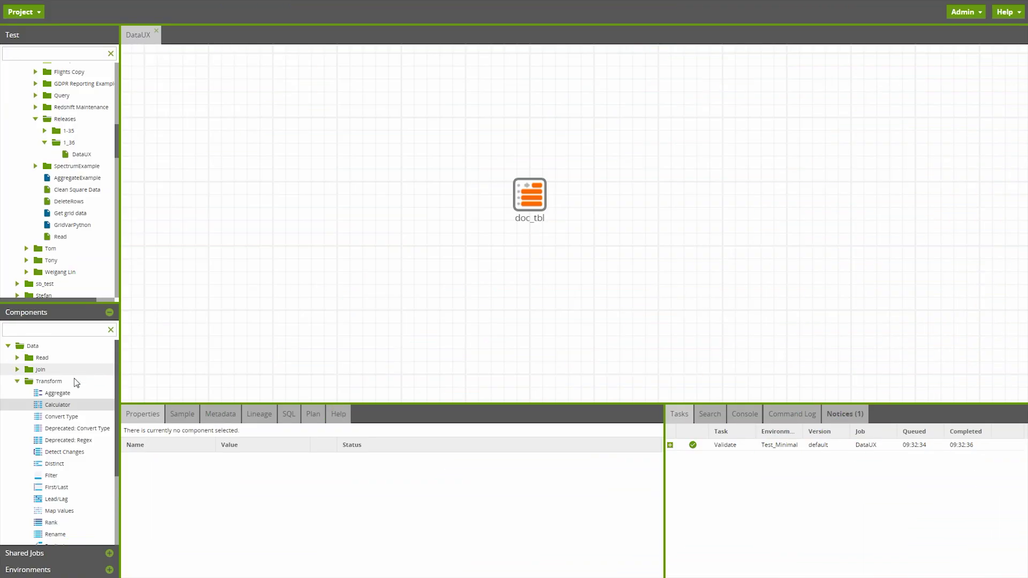
- Add a Calculator component fed by doc_tbl and insert the variable ${EMR_ID_PY} as its calculation expression
drag(59, 404, 632, 179)
drag(562, 225, 534, 241)
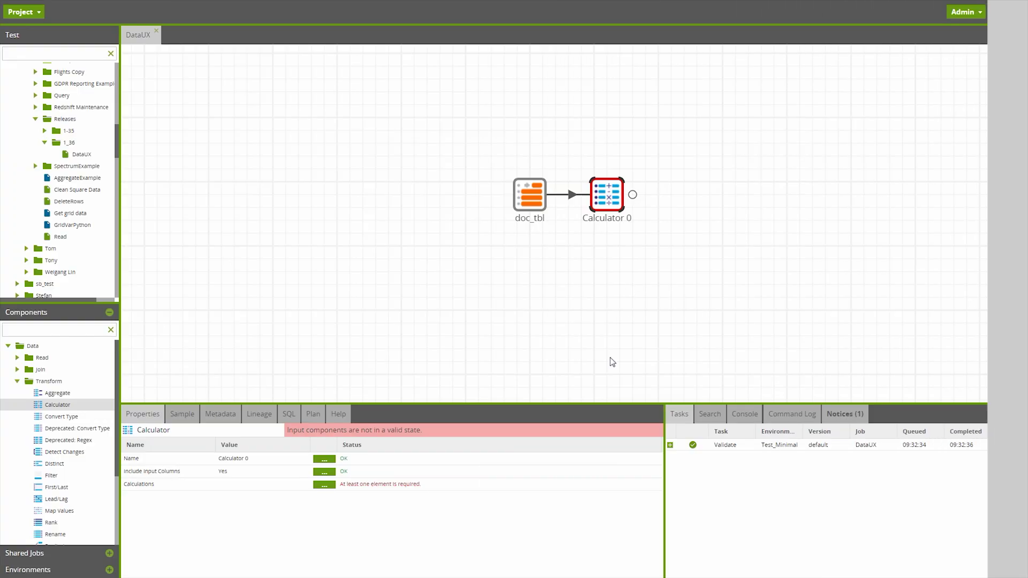
click(324, 485)
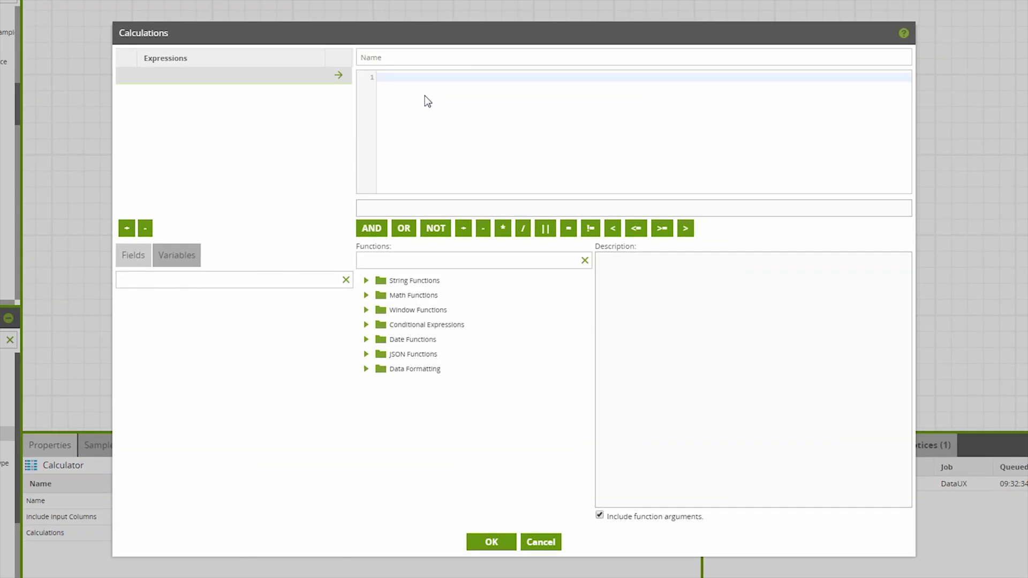
click(423, 81)
text($)
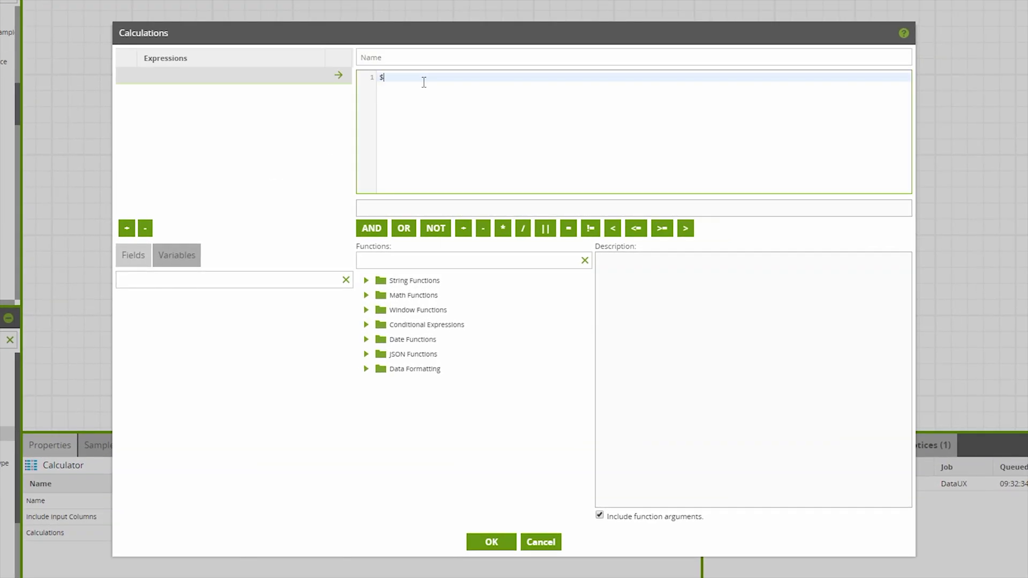
text({)
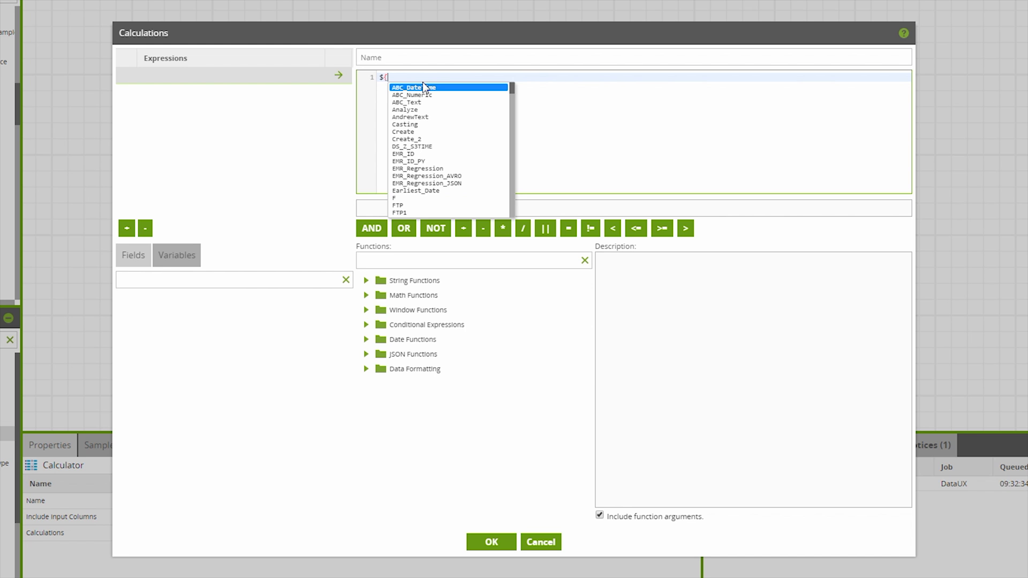
click(426, 161)
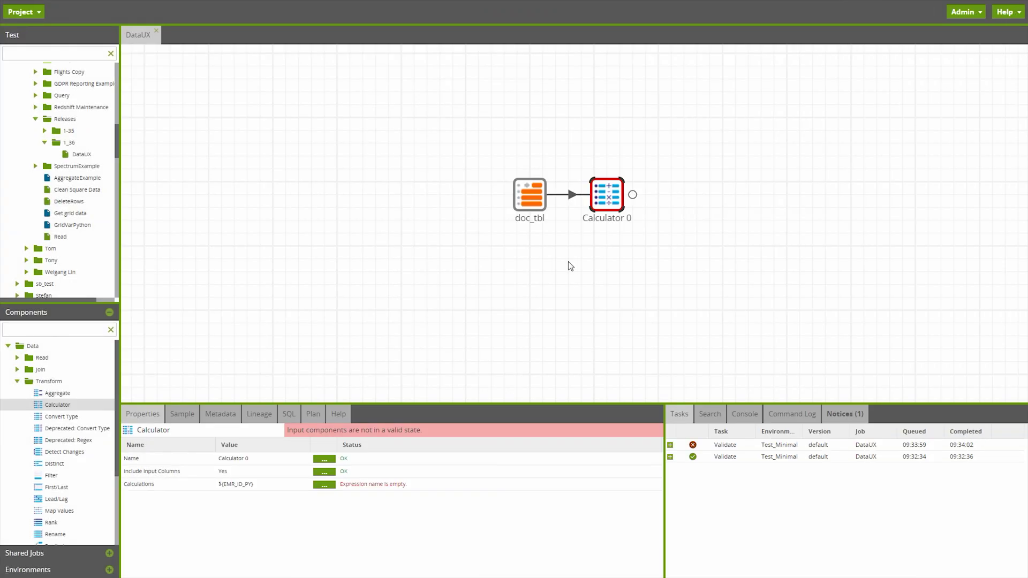
- Copy the DataUX job and paste the duplicate into the 1_36 folder
right_click(69, 154)
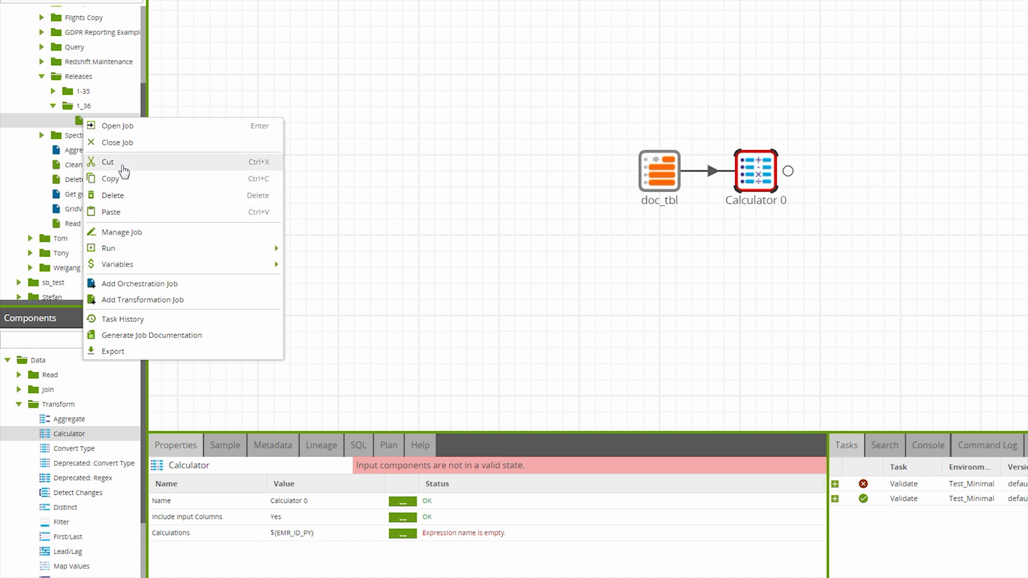
click(348, 206)
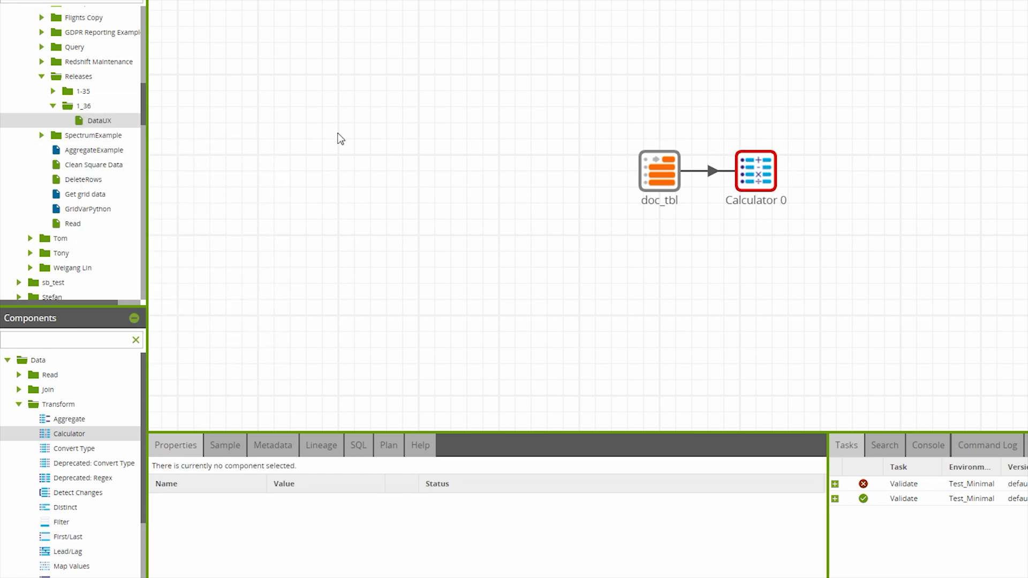
key(ctrl+v)
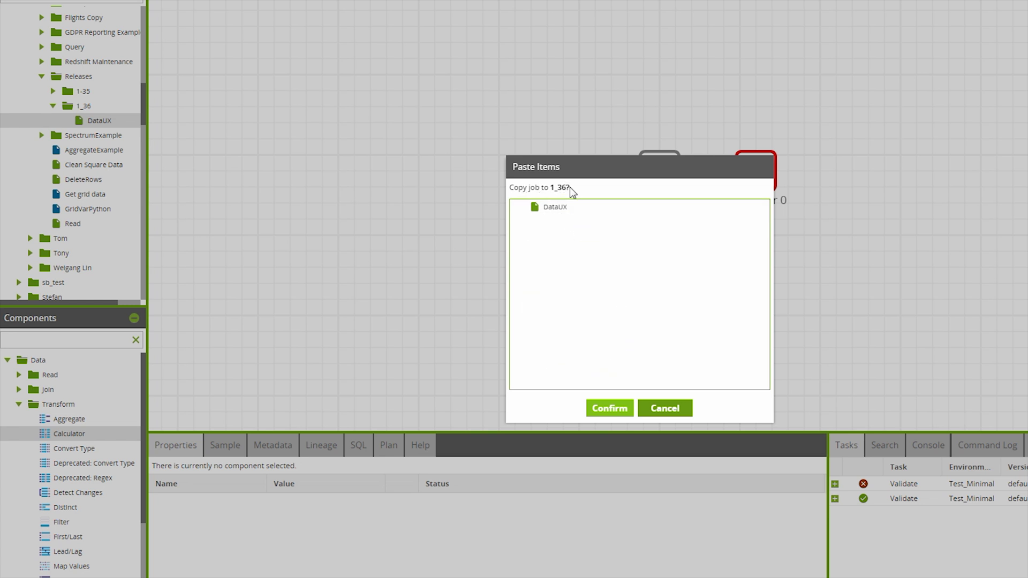
click(608, 410)
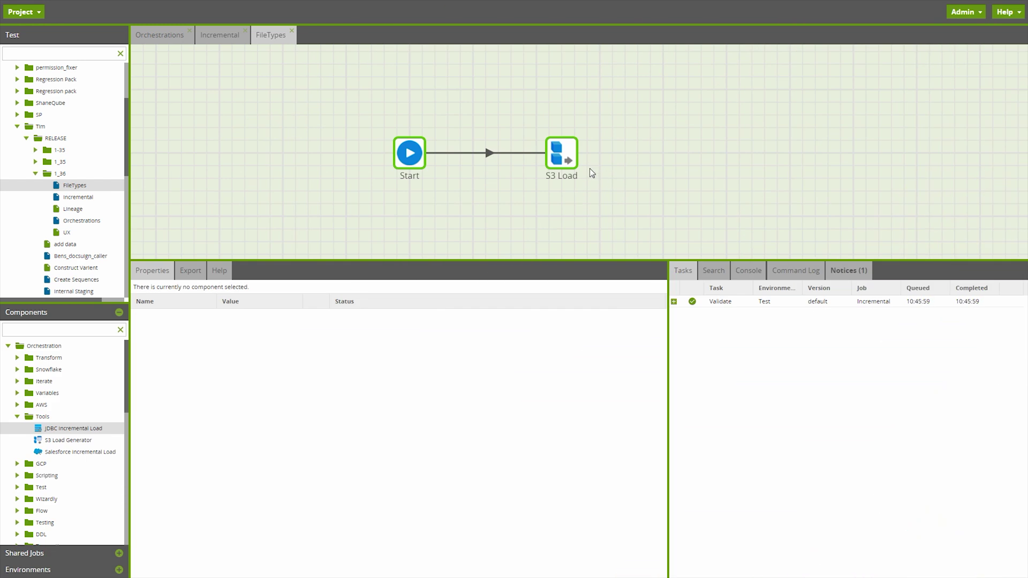
- Examine the file type choices available for the S3 Load component
click(570, 159)
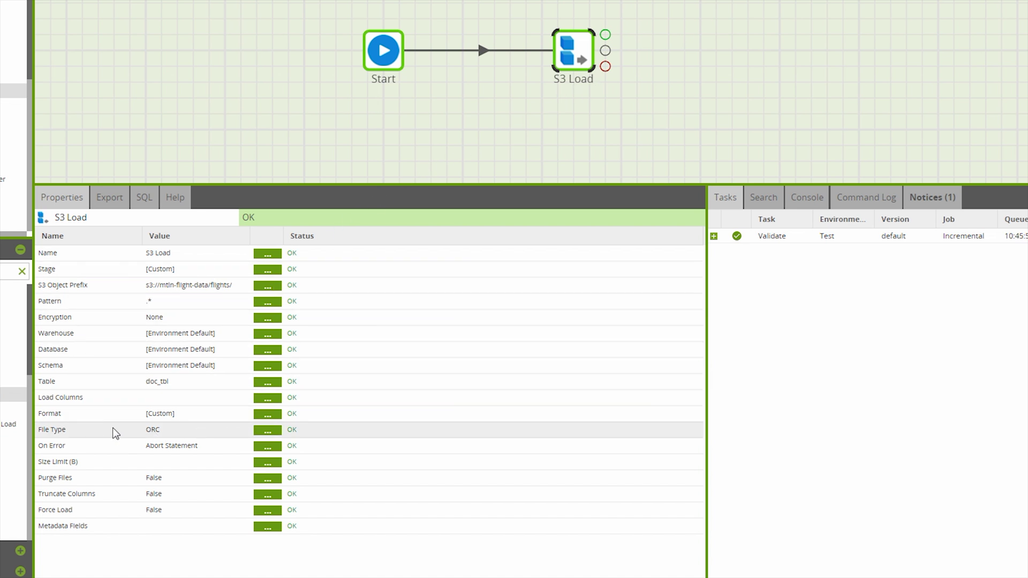
click(270, 431)
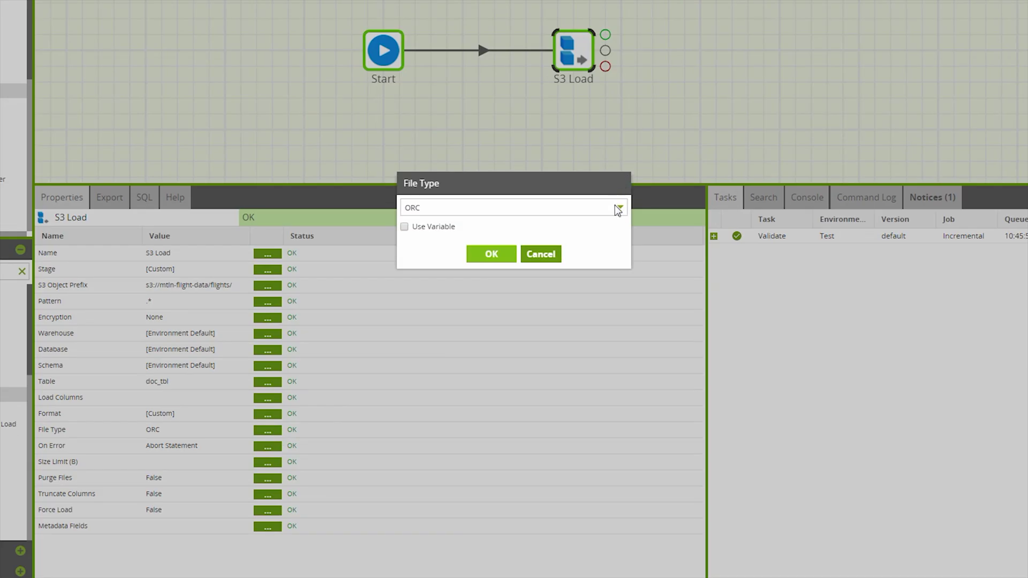
click(617, 208)
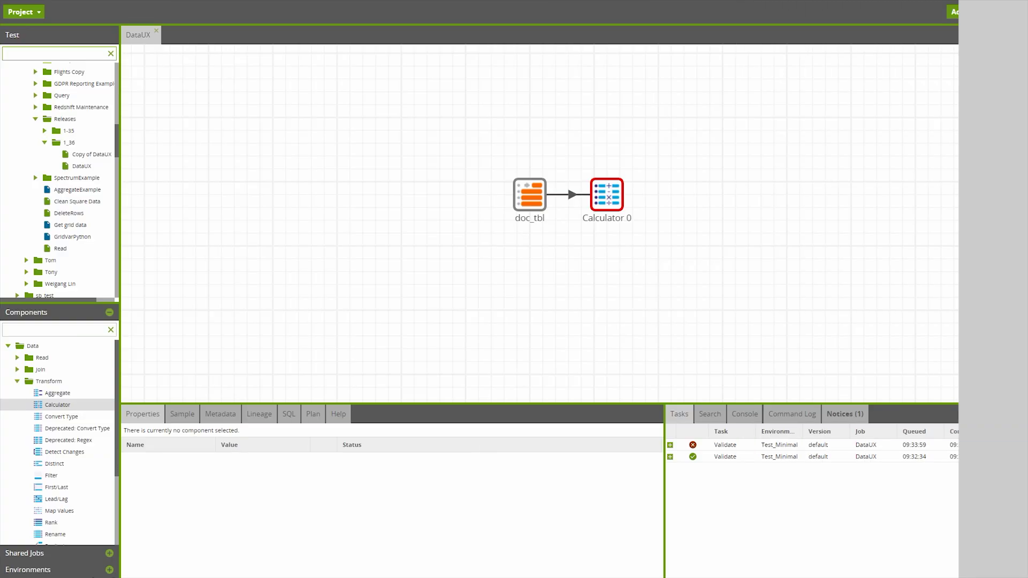
- Search the selected environment for distinct_id with column searching enabled, and expand the matching tables of the public schema
click(80, 571)
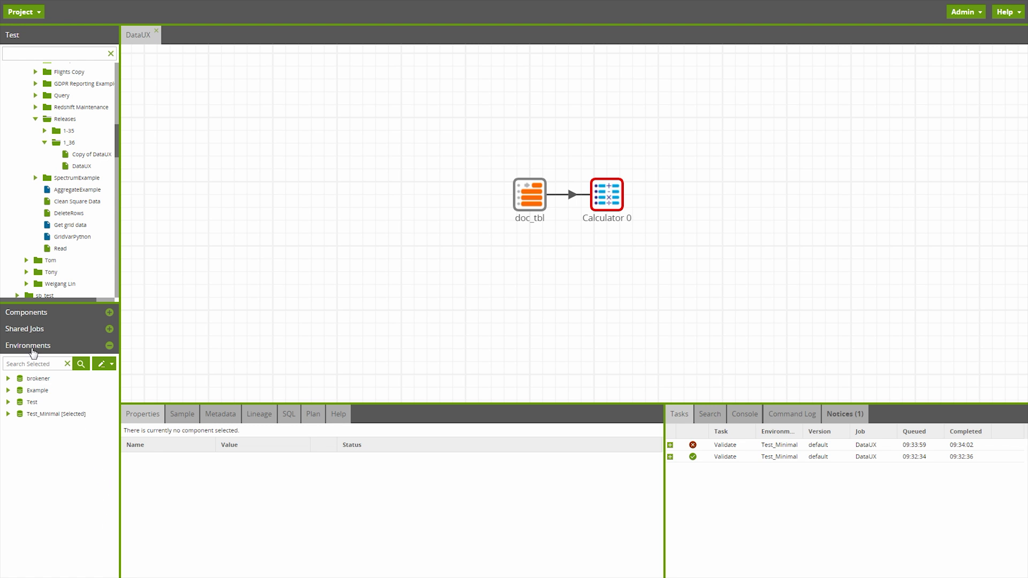
click(30, 364)
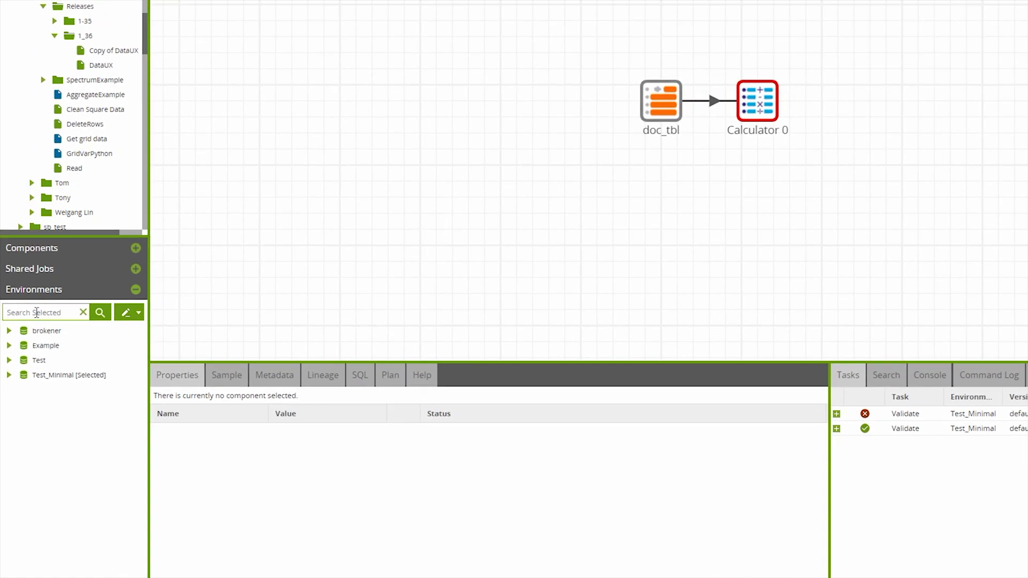
click(138, 313)
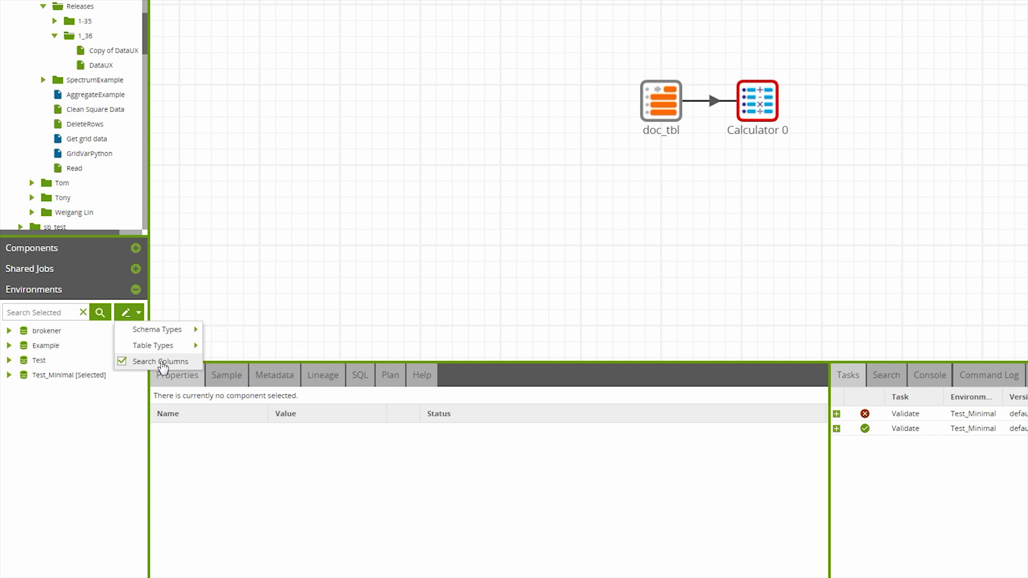
click(68, 311)
text(dis)
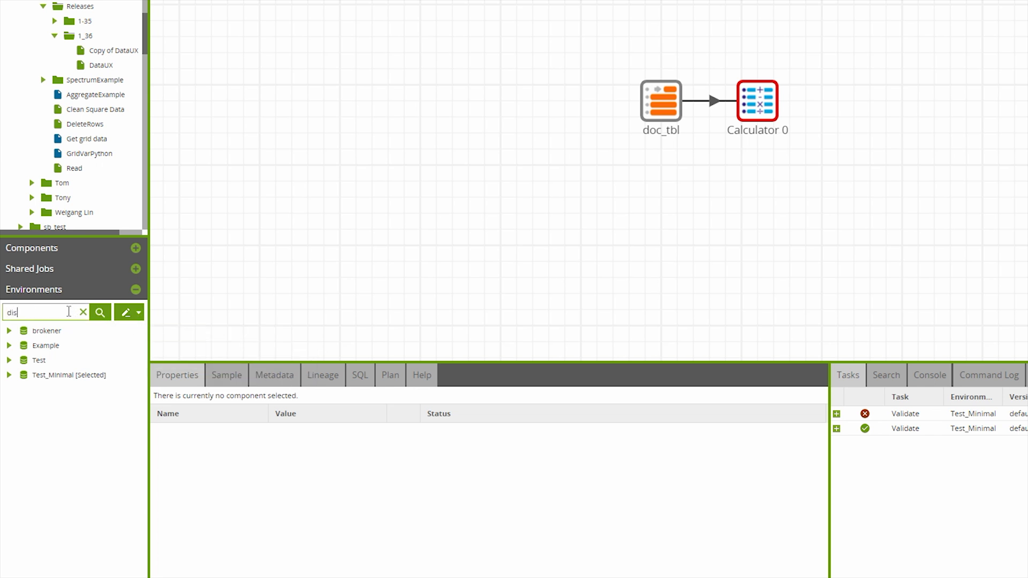
text(tinct_)
key(Return)
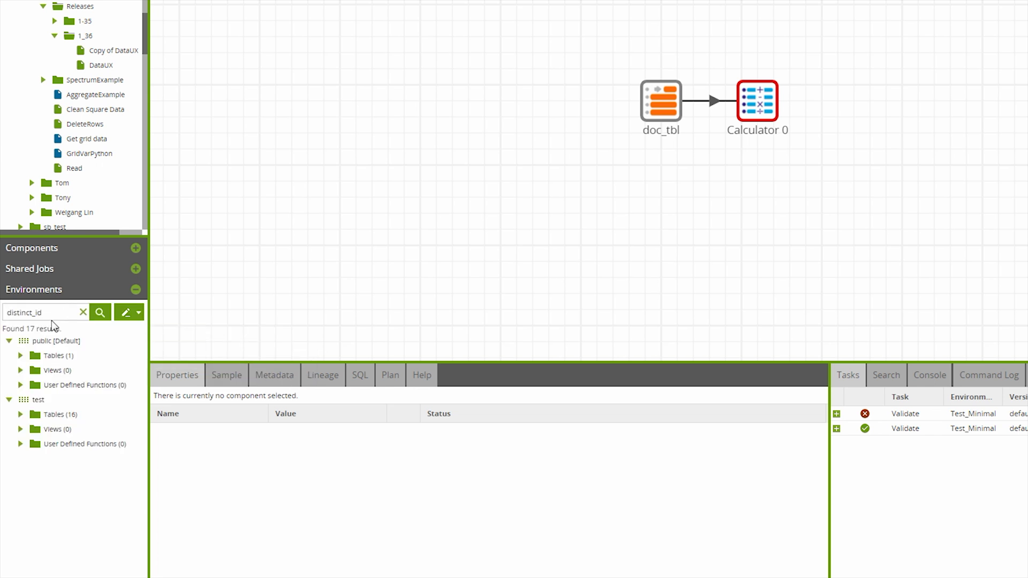
click(20, 355)
click(31, 370)
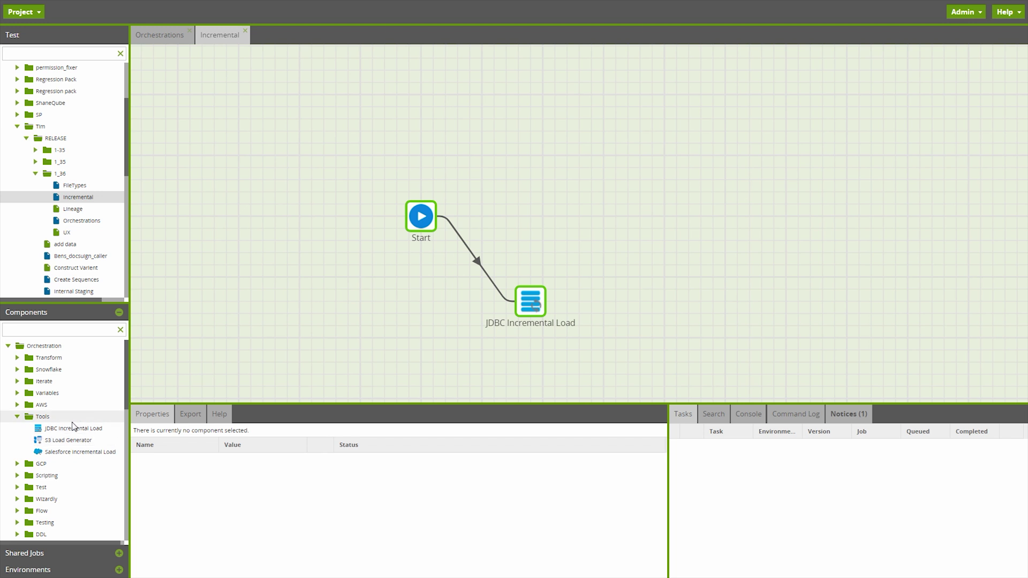
- Add a Salesforce Incremental Load generator to the Incremental job and select Salesforce as its OAuth
click(531, 295)
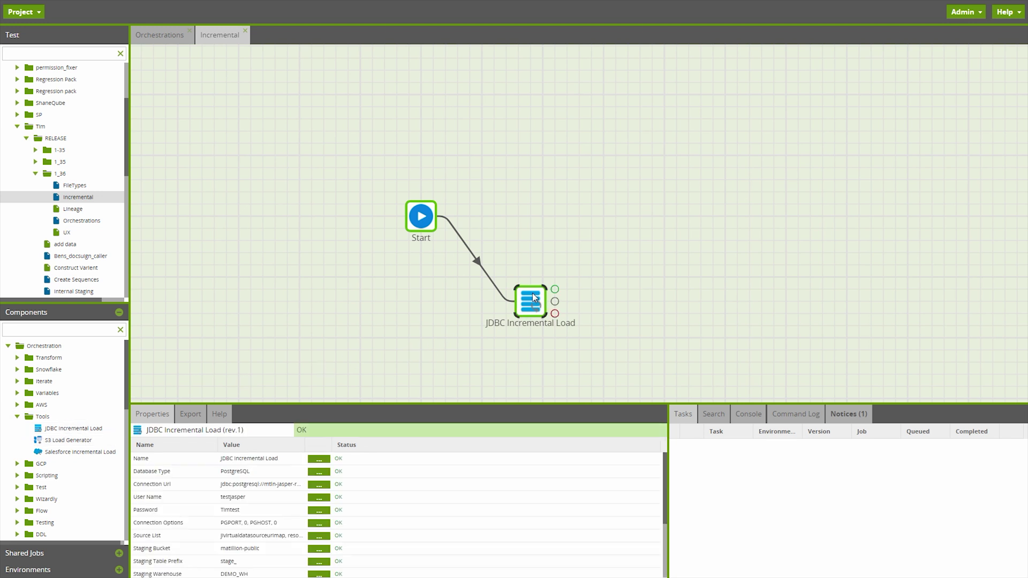
drag(53, 454, 510, 182)
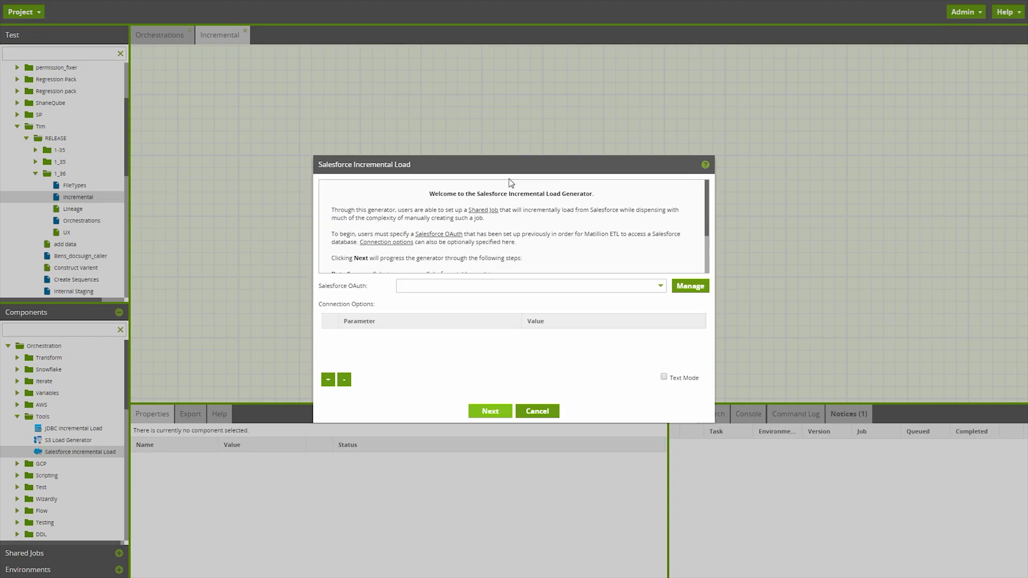
click(496, 285)
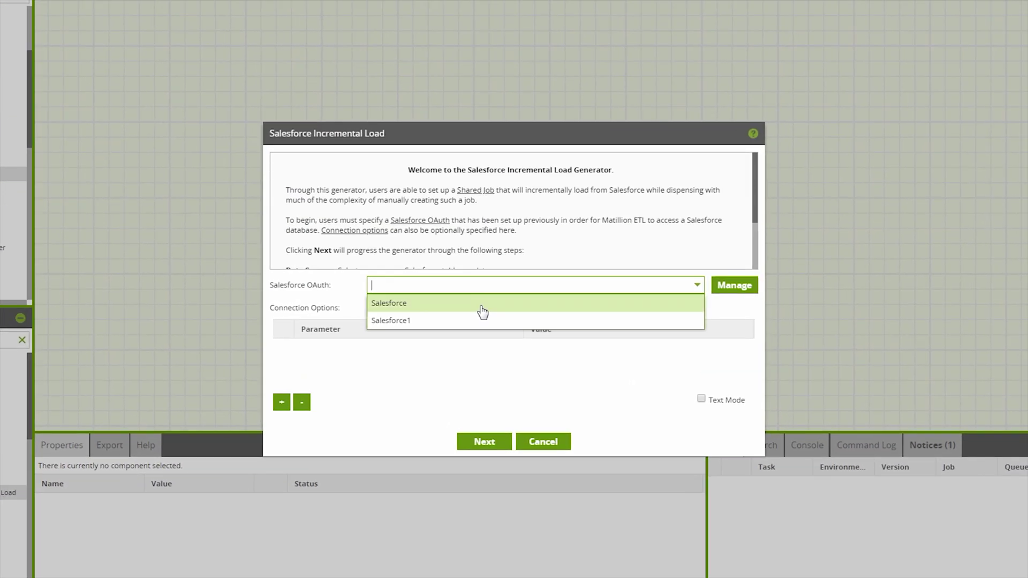
click(483, 303)
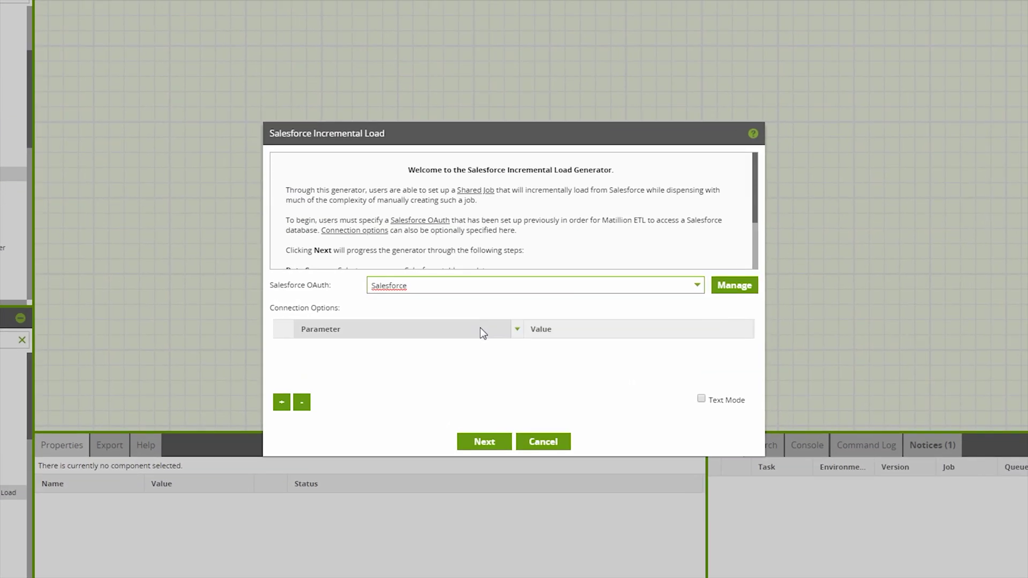
click(477, 441)
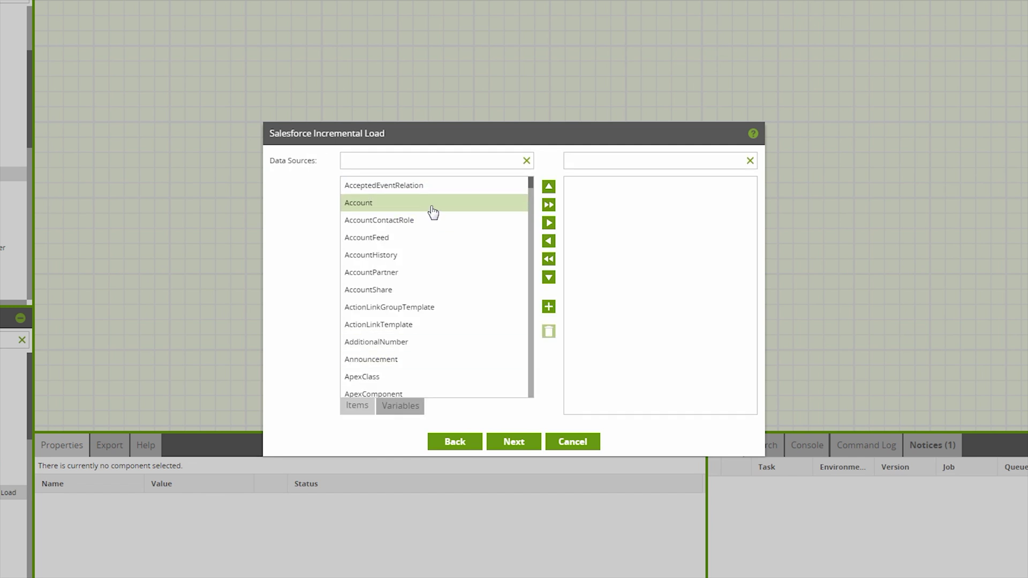
- Choose Account, AccountFeed and Campaign as the data sources of the Salesforce load
click(435, 209)
click(548, 223)
click(490, 220)
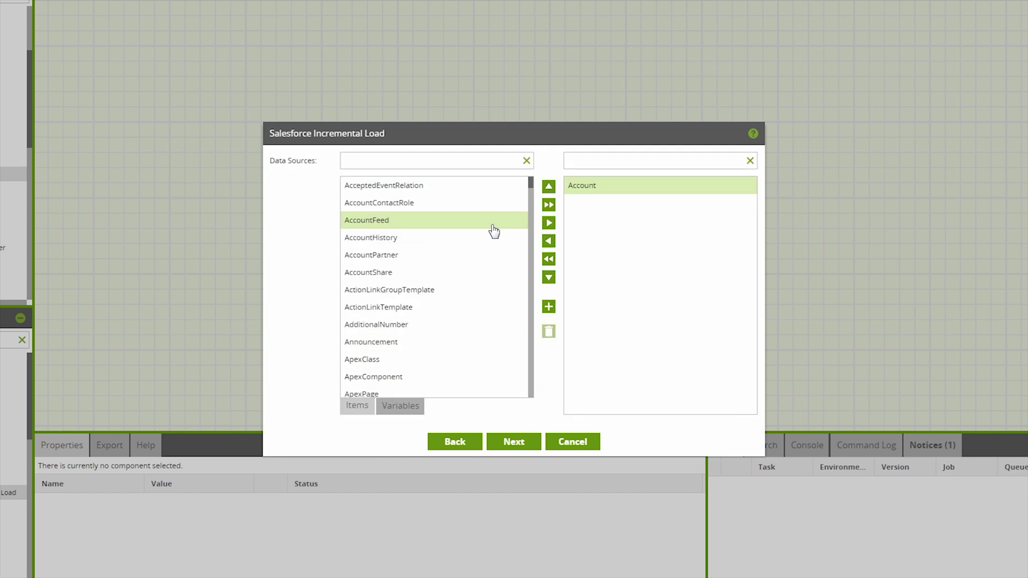
click(548, 223)
scroll(476, 305, down, 5)
click(449, 367)
click(548, 222)
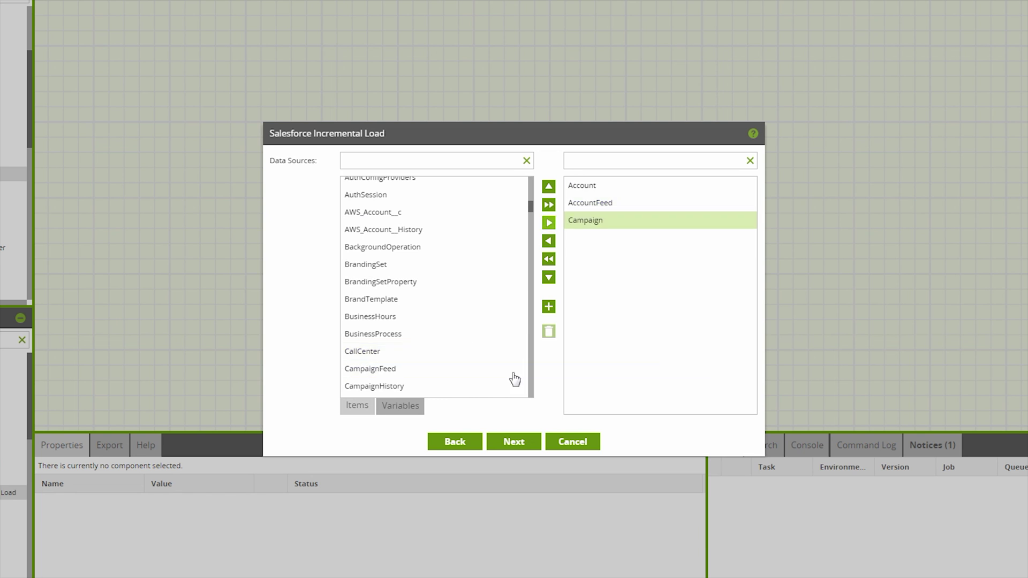
click(514, 442)
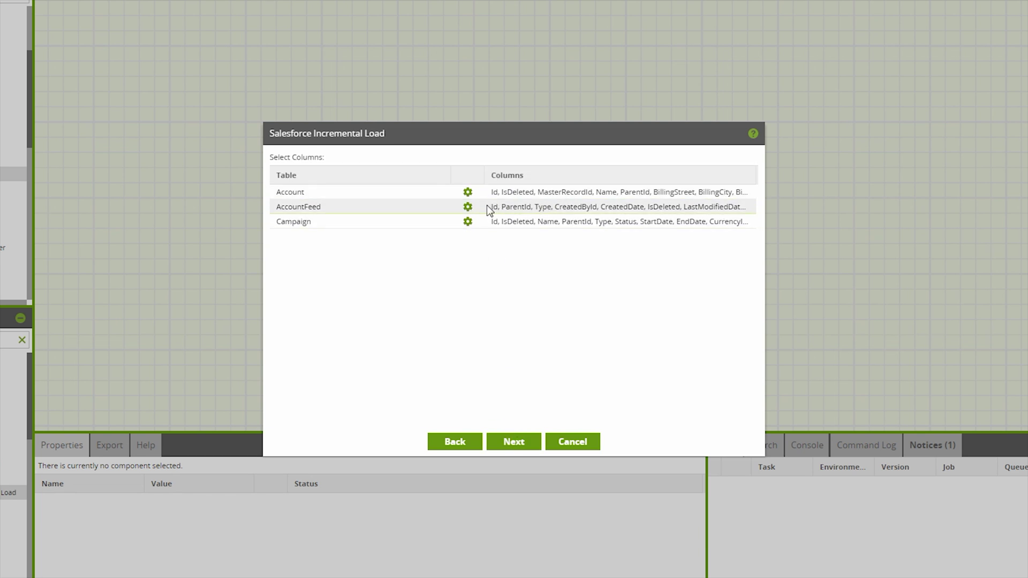
- Clear the AccountFeed column selection, add all its columns back and accept the column settings
click(488, 206)
click(514, 222)
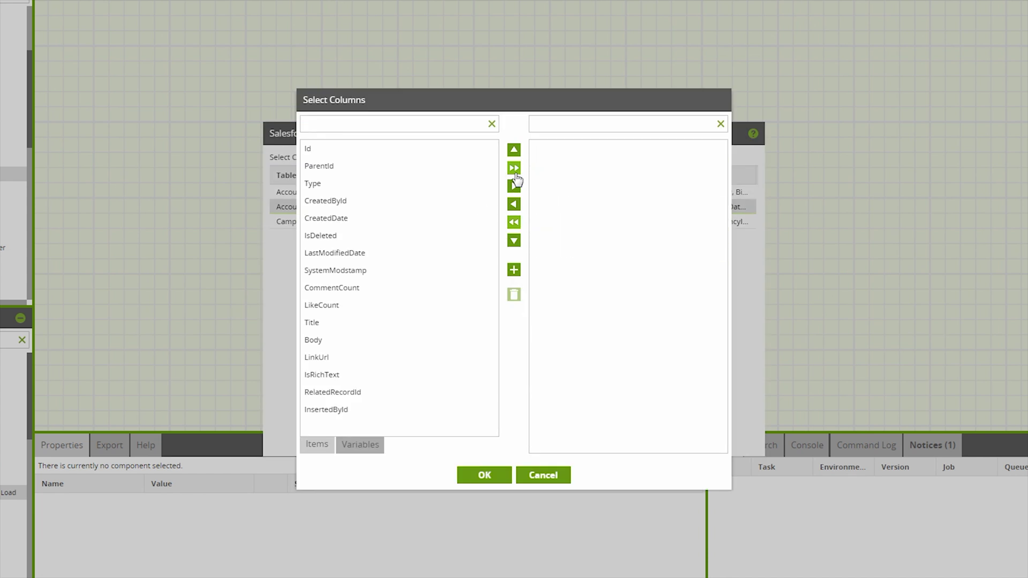
click(513, 169)
click(490, 476)
click(522, 442)
- Set the staging bucket to matillion-public
click(526, 159)
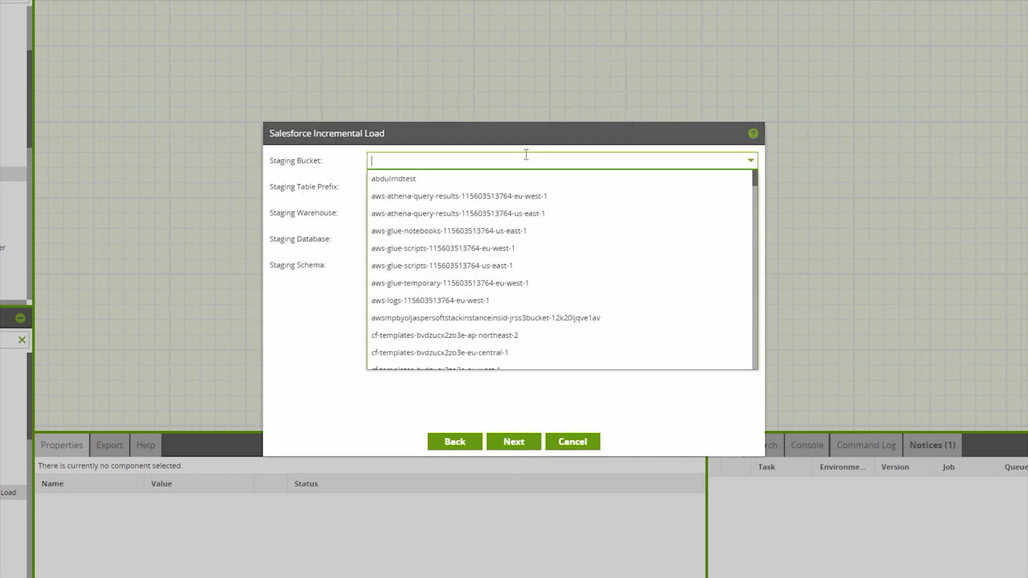
scroll(550, 238, down, 9)
scroll(538, 248, up, 1)
click(536, 250)
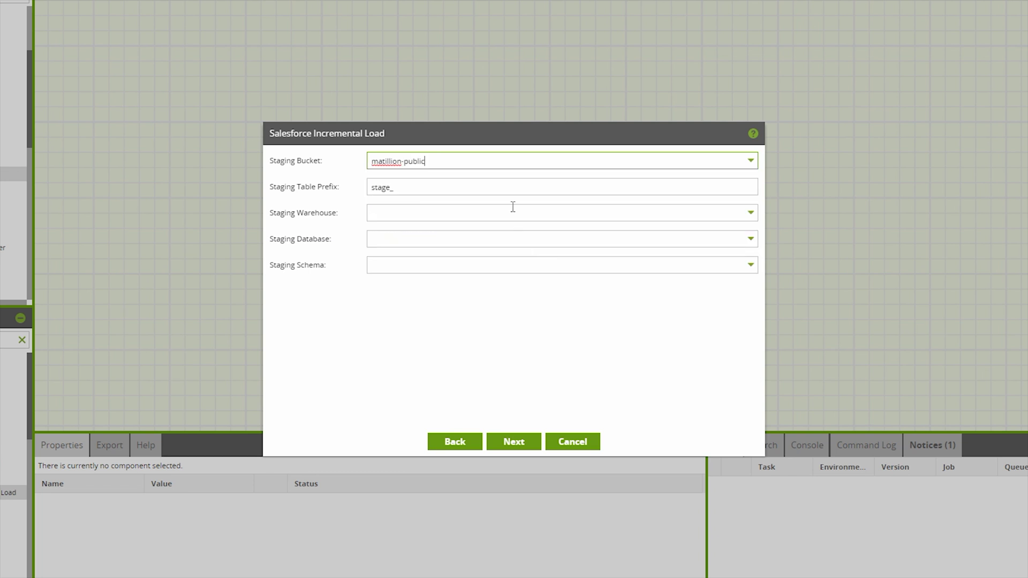
- Set the staging warehouse to DEMO_WH and the staging database to DEV_DB, choose a staging schema and proceed to the target settings
click(507, 212)
click(481, 265)
click(476, 239)
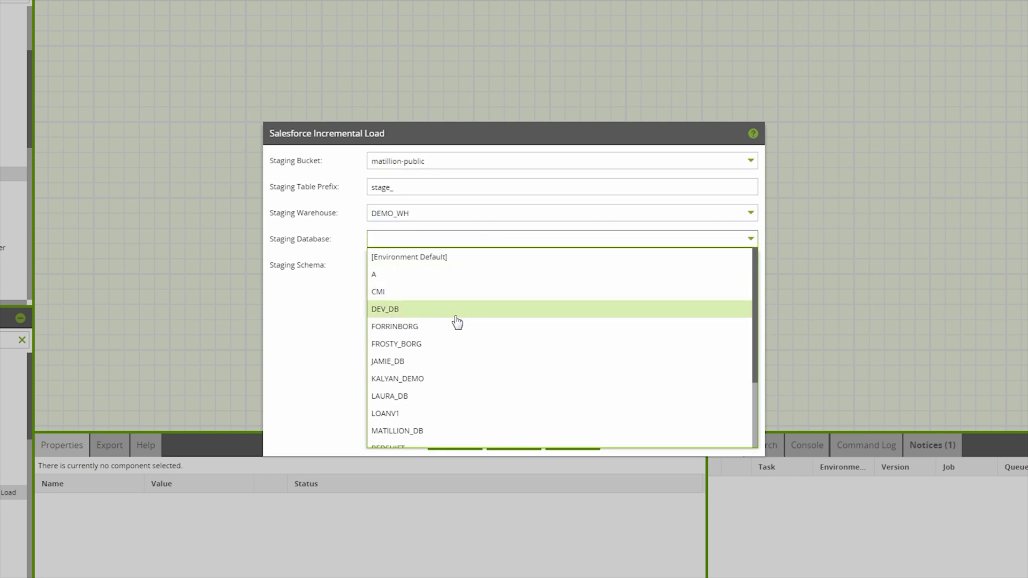
click(457, 310)
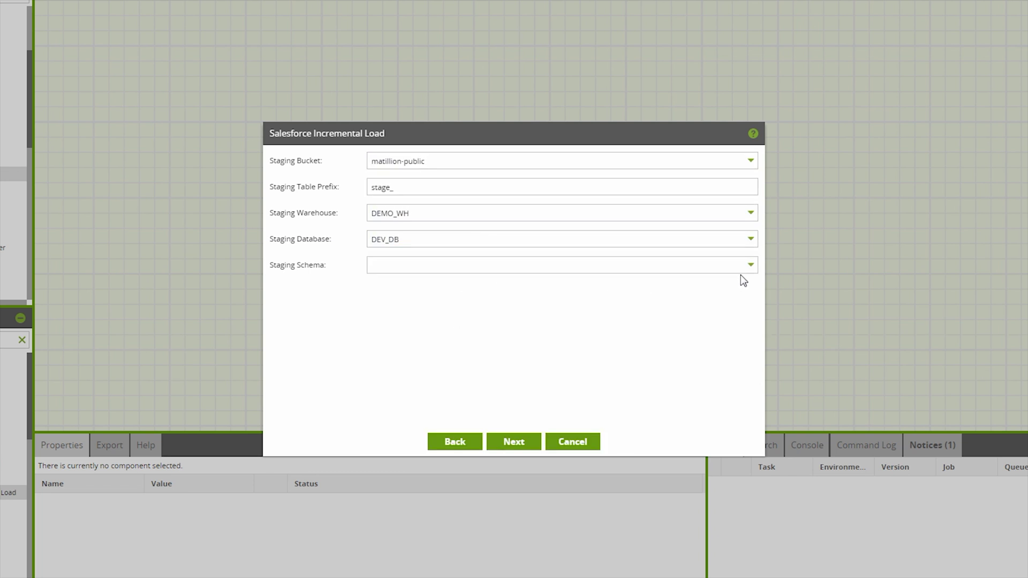
click(744, 266)
click(579, 334)
click(516, 444)
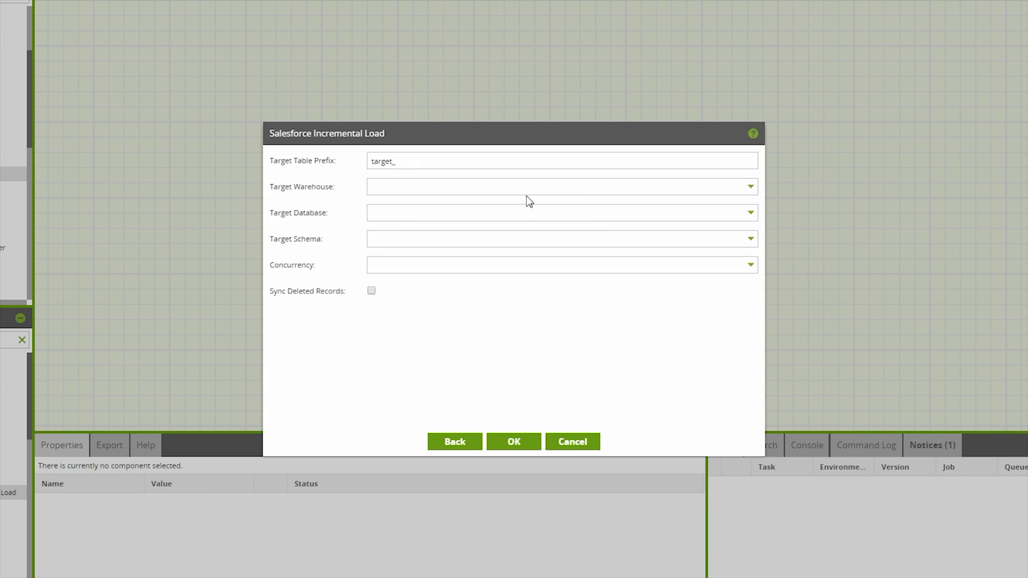
- Configure the target with warehouse DEMO_WH, database DEV_DB, schema PUBLIC and Concurrent concurrency
click(527, 187)
click(500, 239)
click(500, 213)
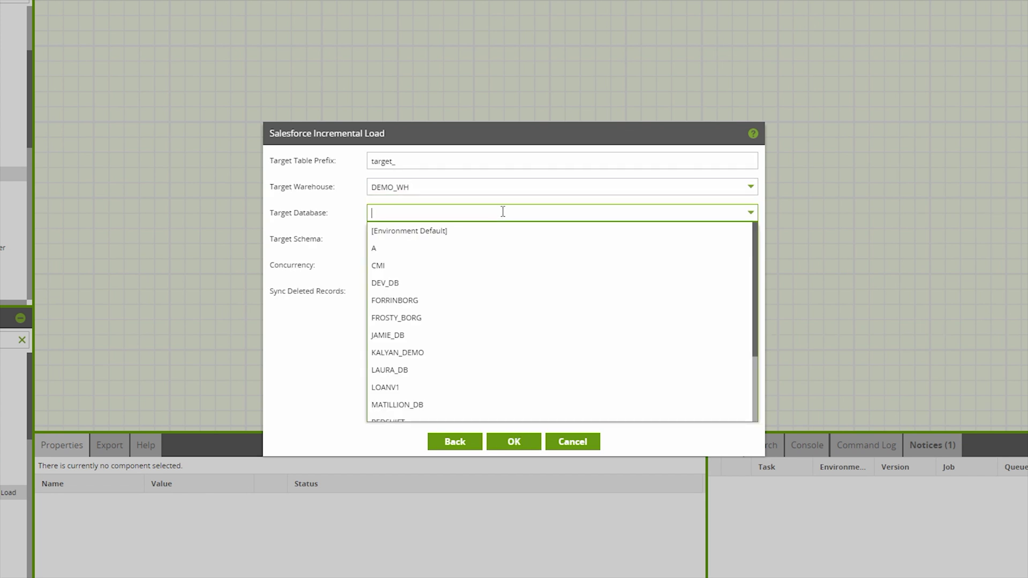
click(476, 273)
click(481, 239)
click(455, 308)
click(460, 265)
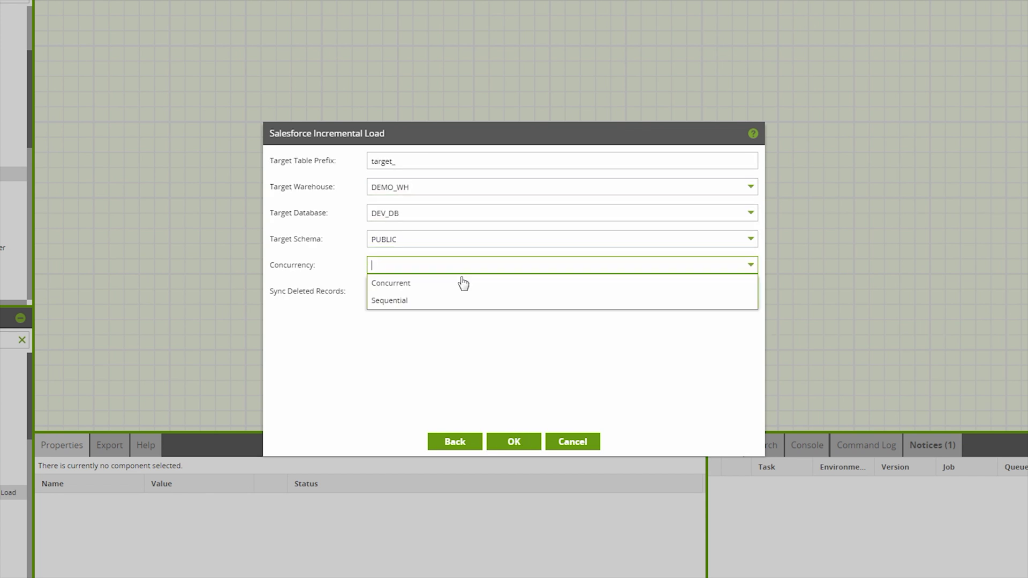
click(461, 282)
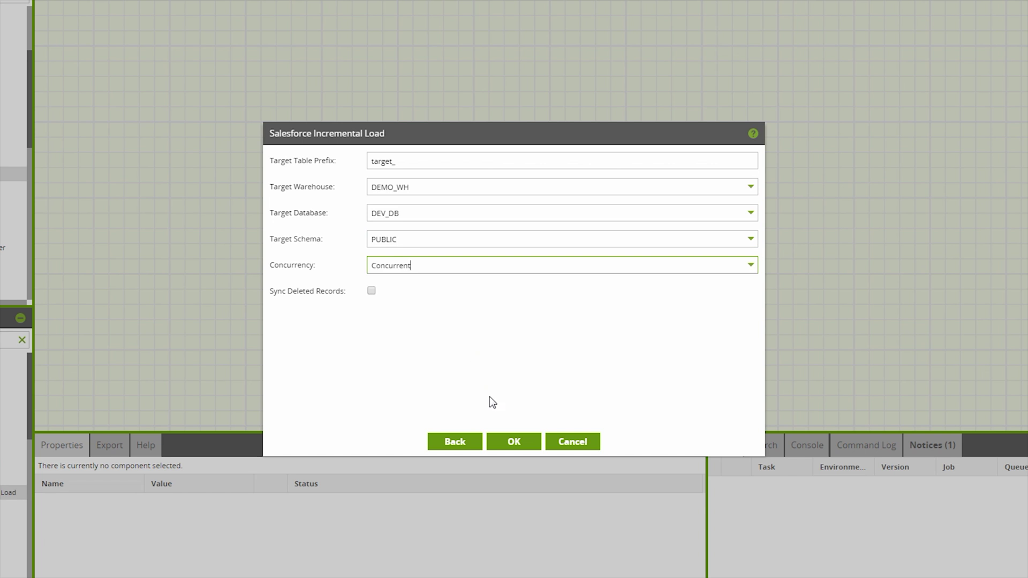
- Finish the Salesforce Incremental Load setup, reposition the new component above the JDBC Incremental Load and connect Start to it
click(513, 442)
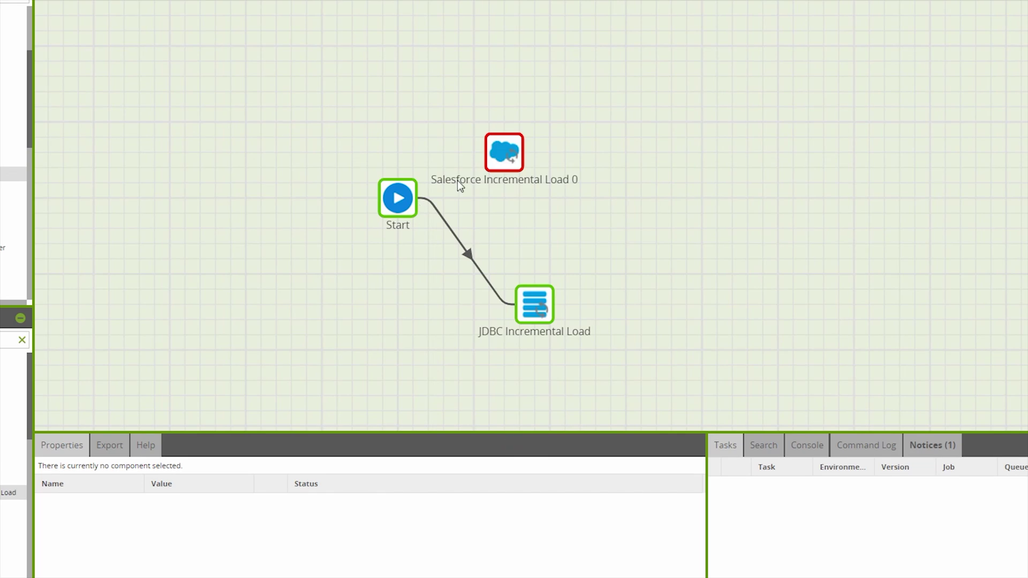
click(511, 152)
drag(511, 146, 532, 131)
drag(426, 197, 532, 138)
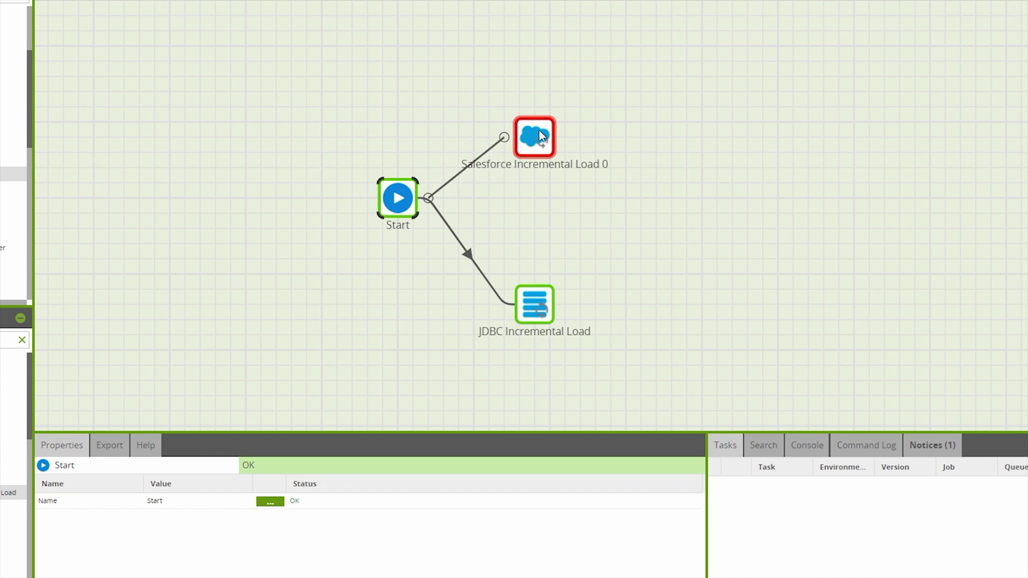
click(537, 161)
click(474, 400)
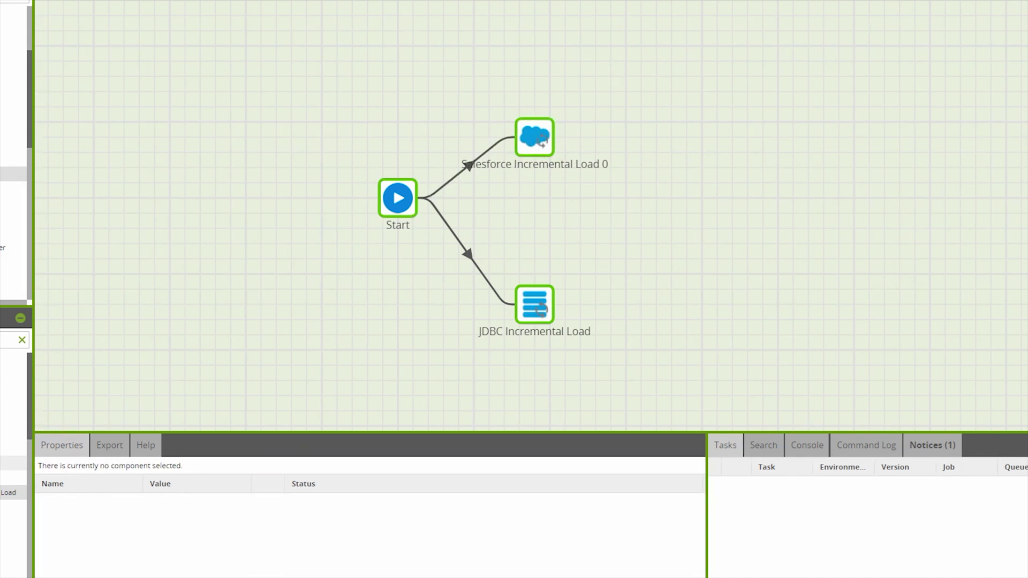
- Open the JDBC Incremental Load wizard, review the available database types and cancel it
drag(13, 471, 288, 298)
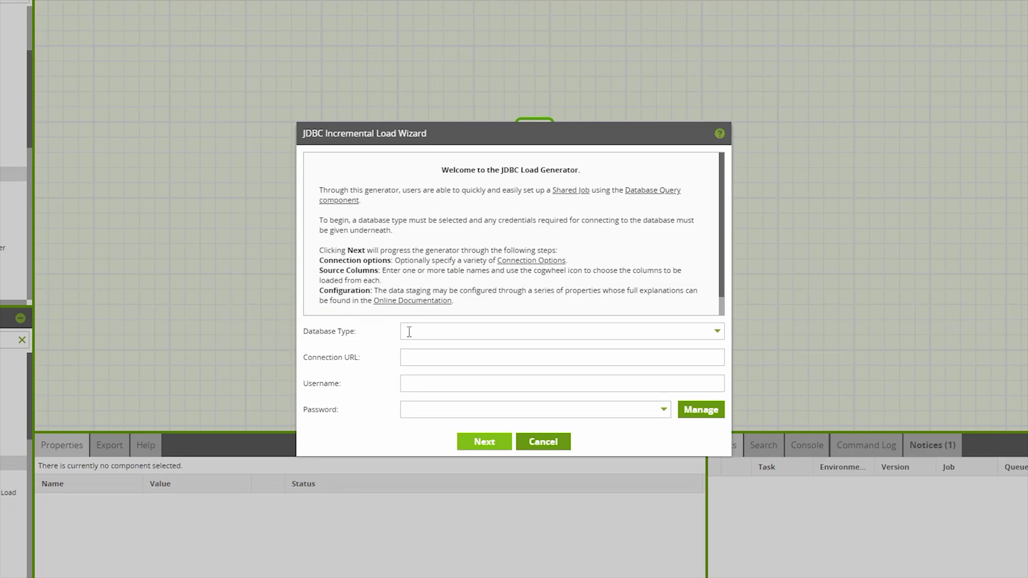
click(504, 335)
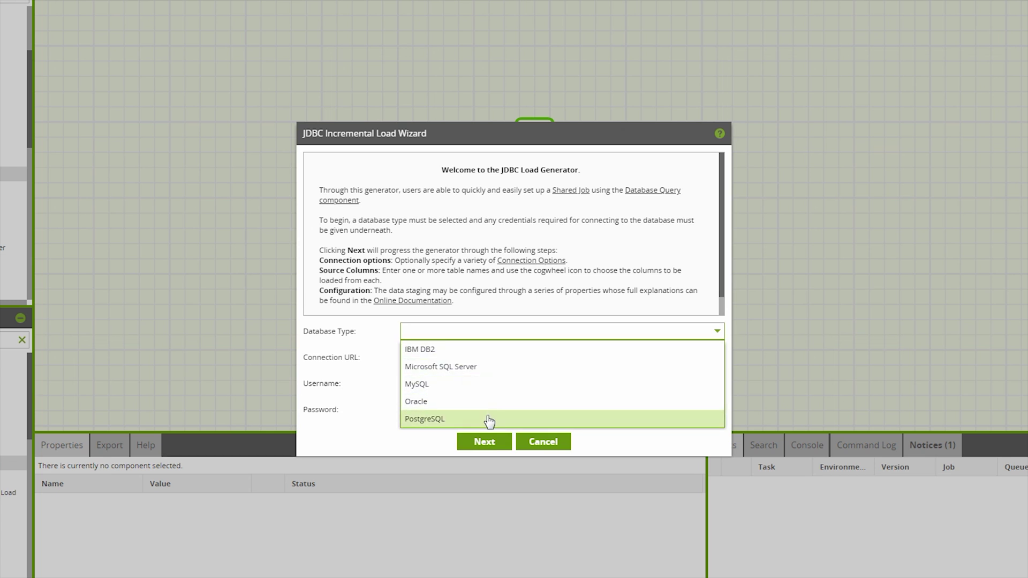
click(537, 442)
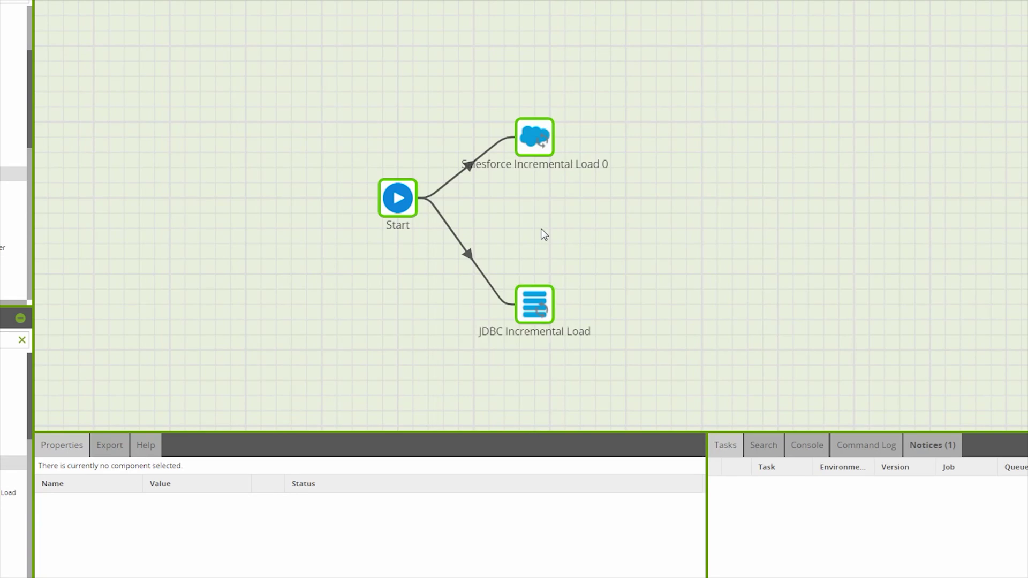
- Show the Salesforce Incremental Load 0 component's properties in an enlarged properties area
click(544, 143)
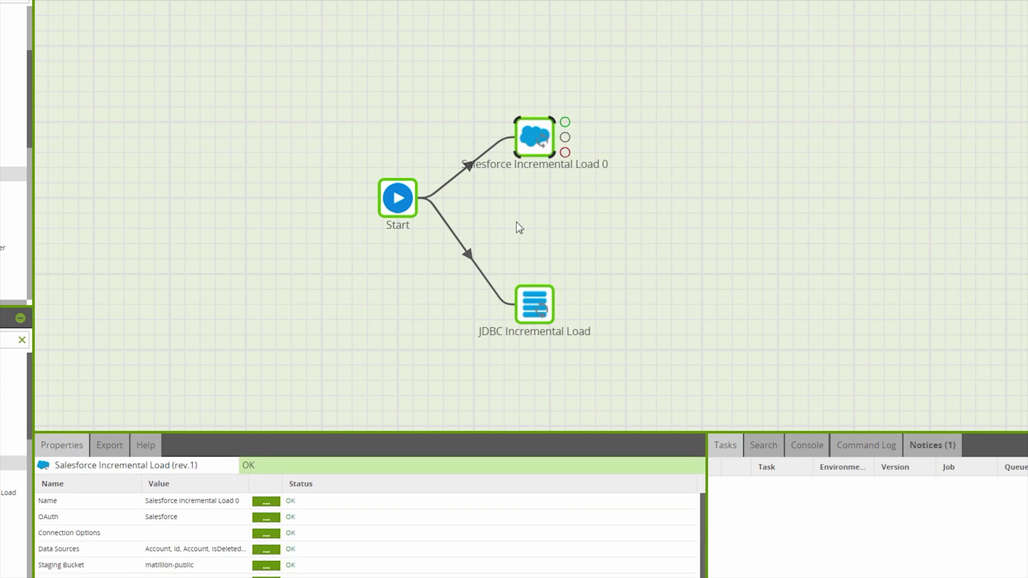
drag(465, 435, 516, 254)
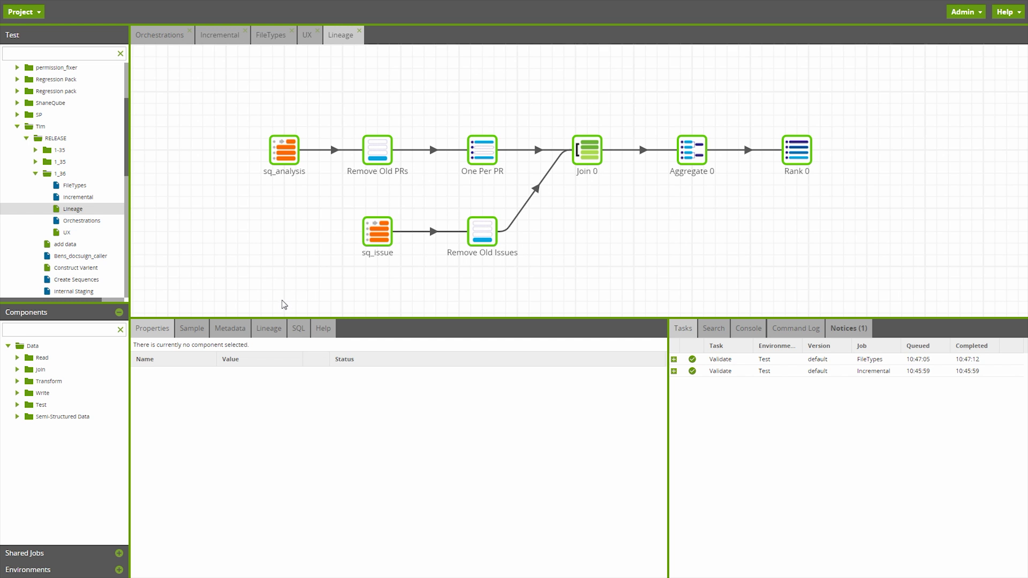
- Get the column lineage of the Rank 0 component and display the lineage of its rank column
click(875, 72)
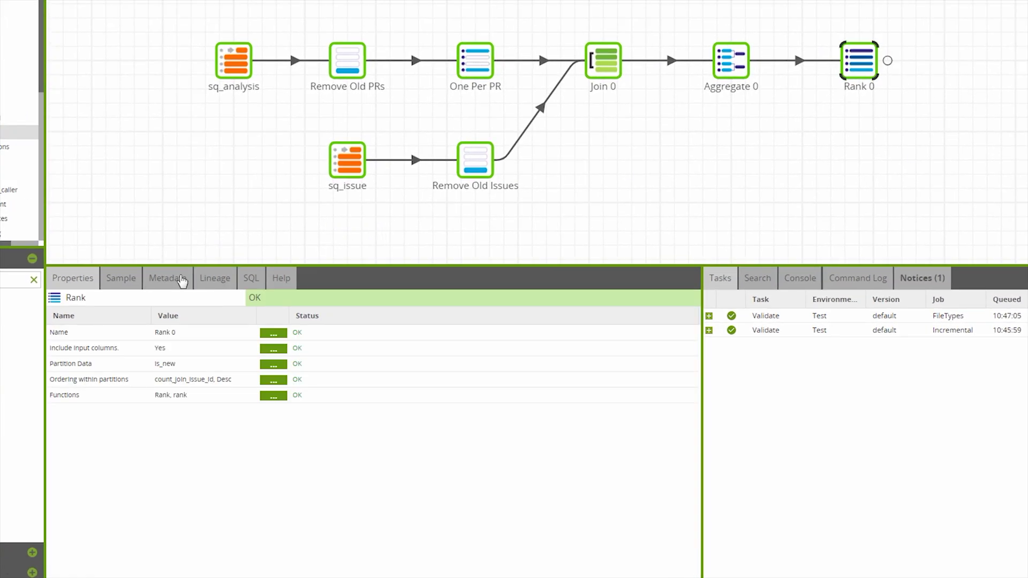
click(217, 277)
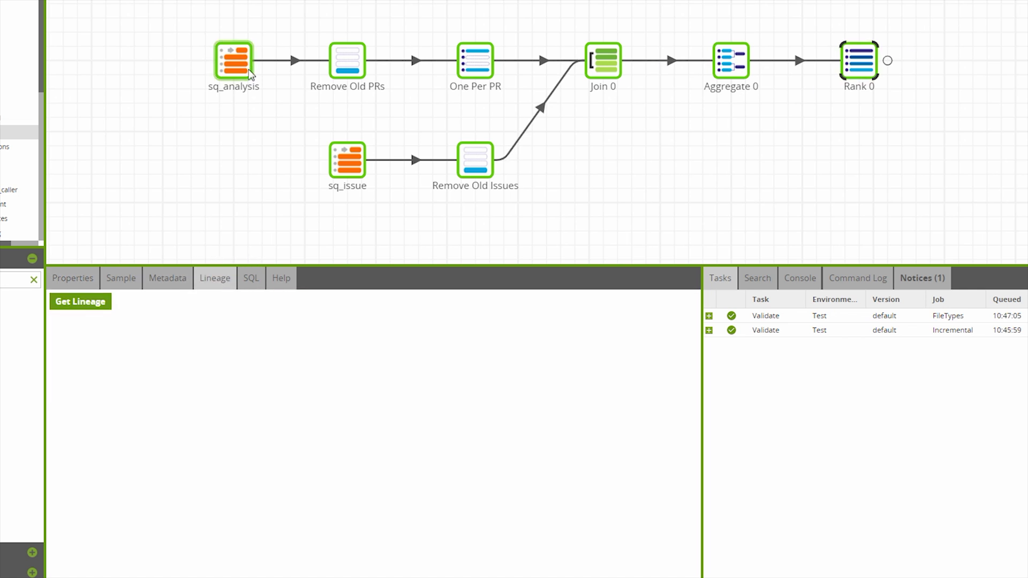
click(64, 310)
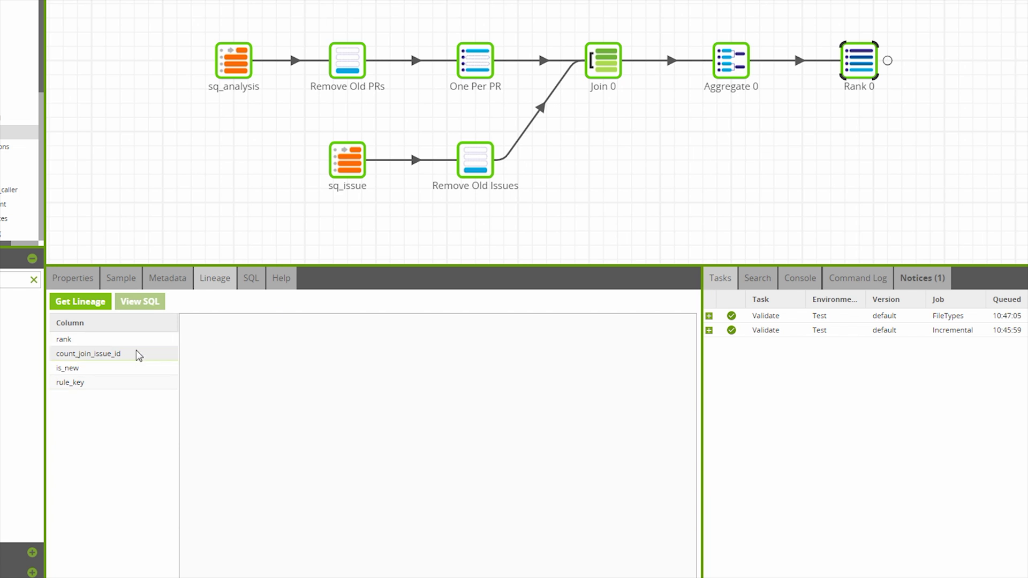
click(133, 346)
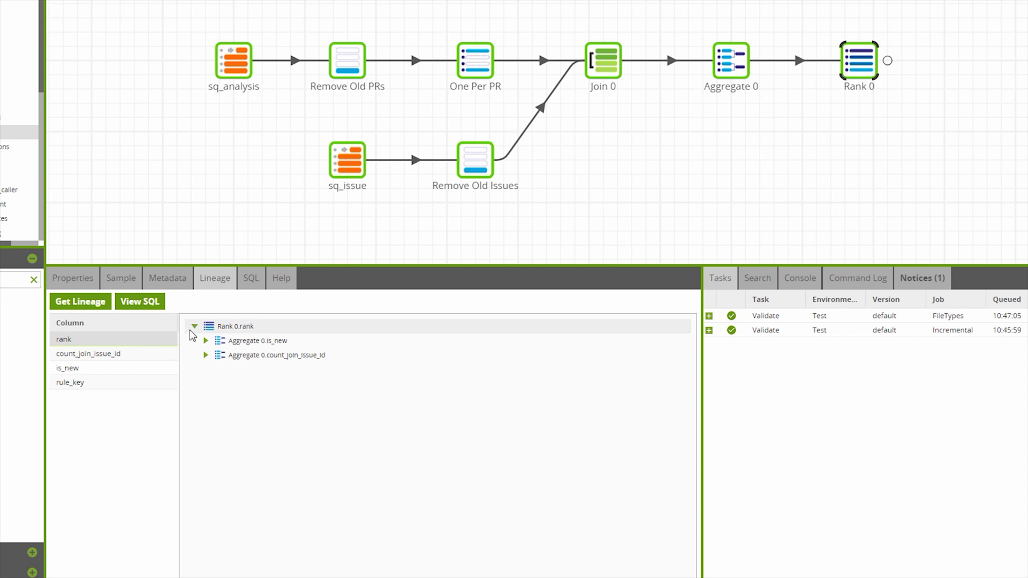
- Trace the rank column's lineage from Aggregate 0.count_join_issue_id down to the source column sq_issue.id
click(205, 354)
click(216, 370)
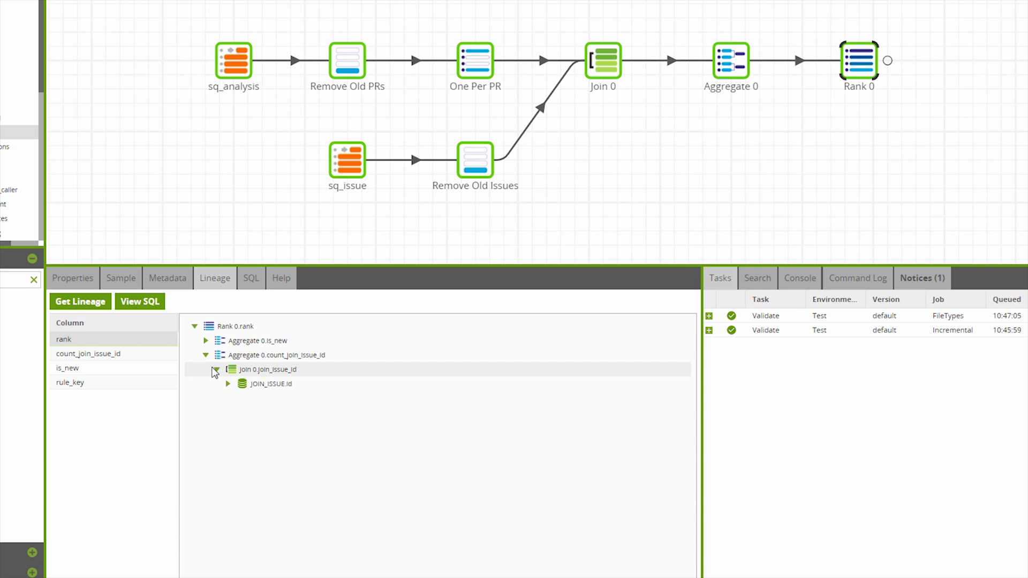
click(227, 384)
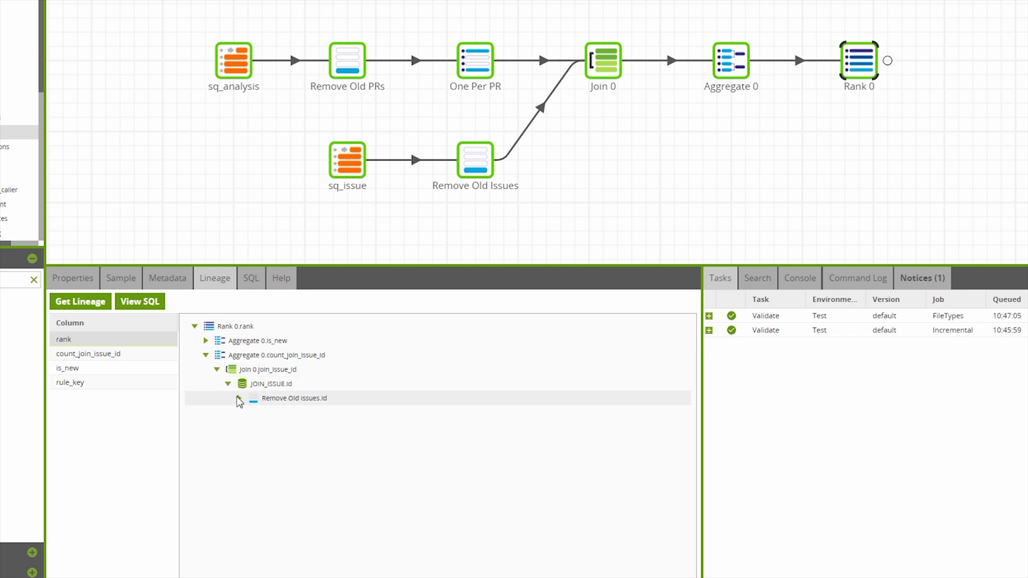
click(239, 399)
click(250, 412)
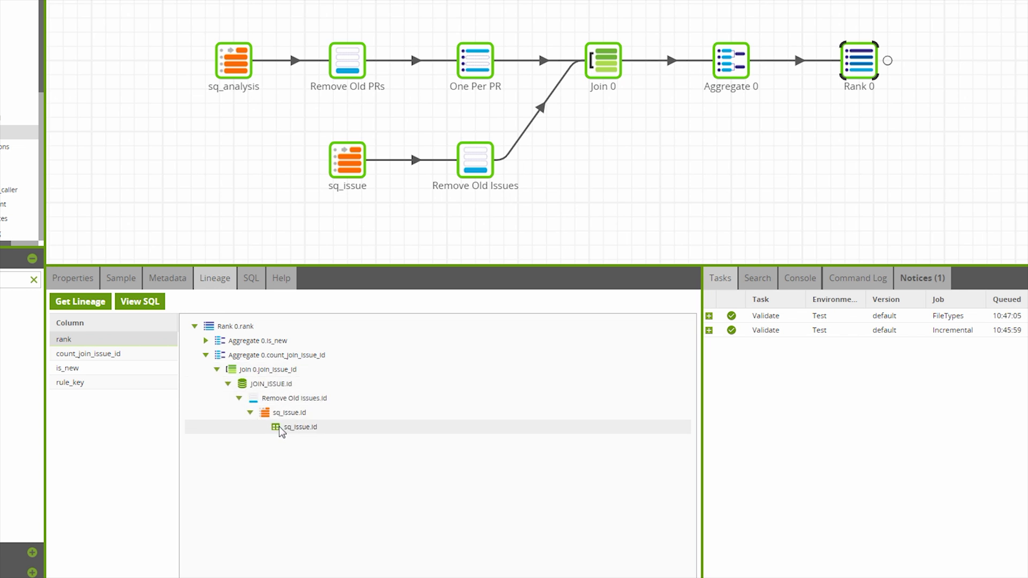
click(279, 426)
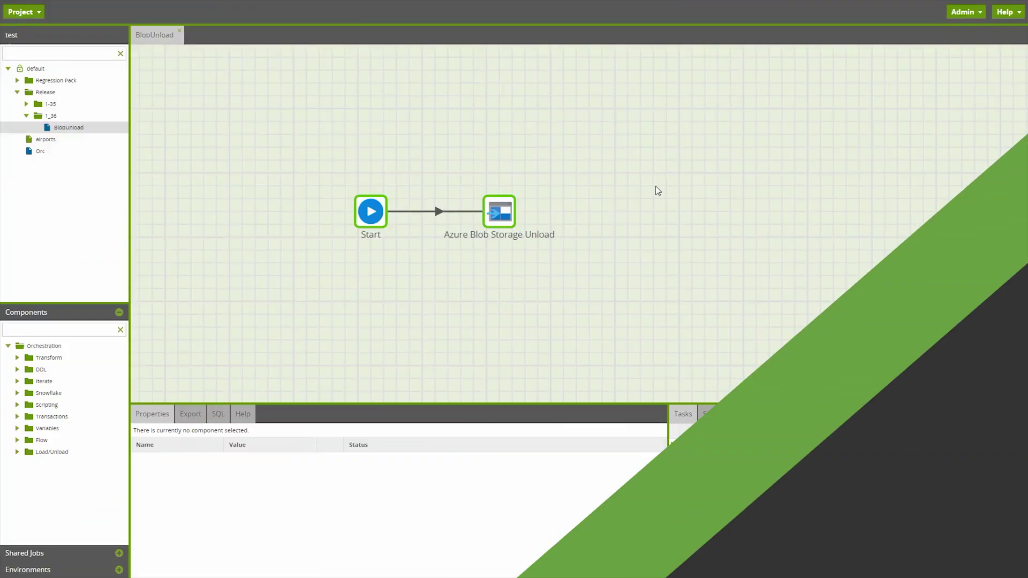
- Show the Azure Blob Storage Unload component's properties in an enlarged area and review its File Type and Format options
click(509, 211)
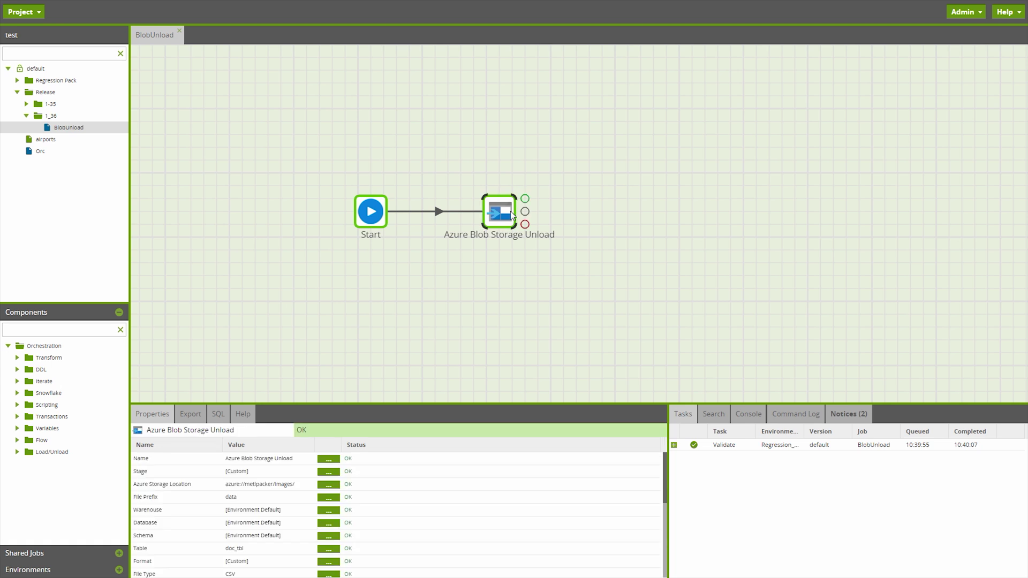
drag(476, 407, 497, 303)
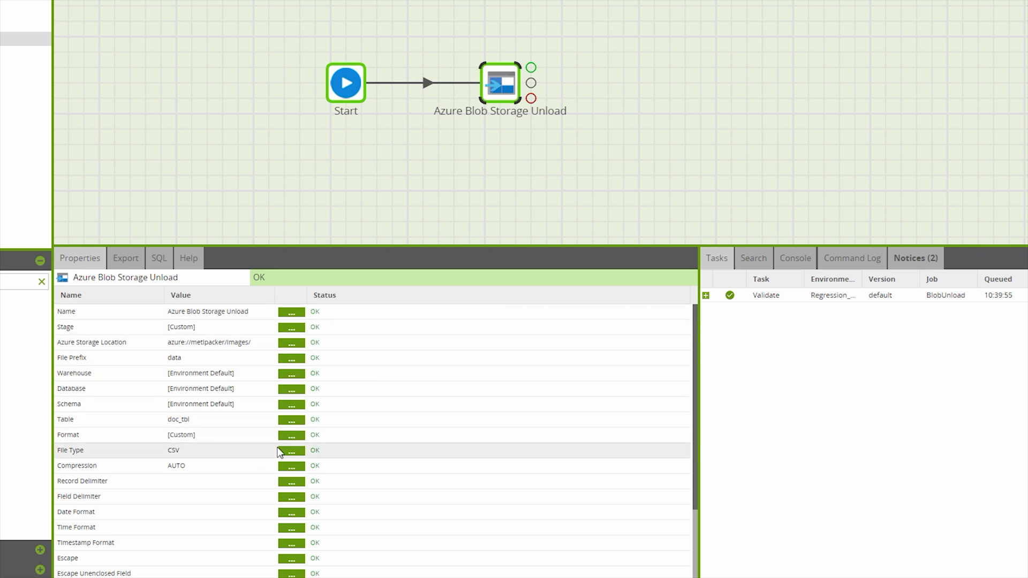
click(284, 453)
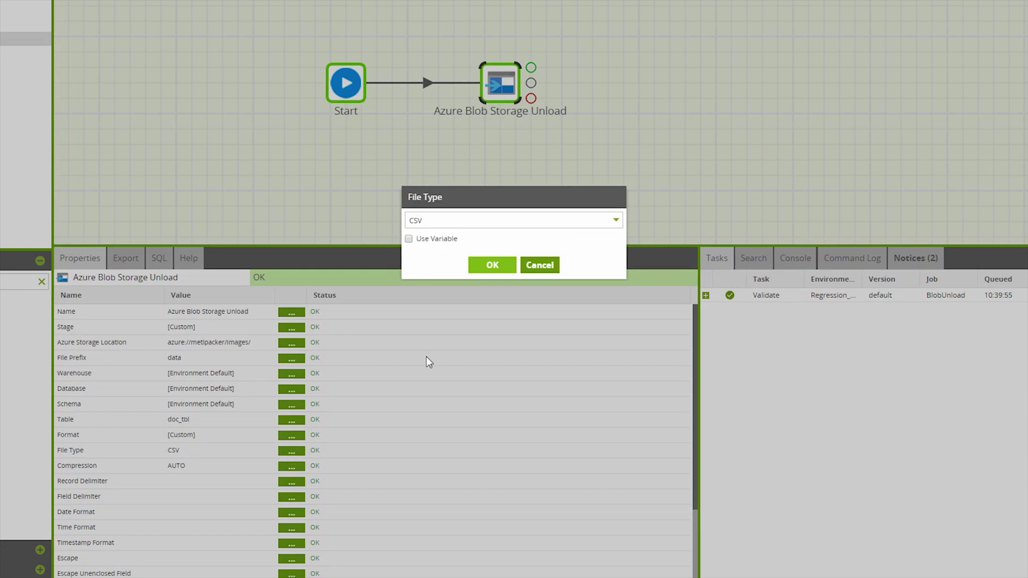
click(574, 216)
click(572, 217)
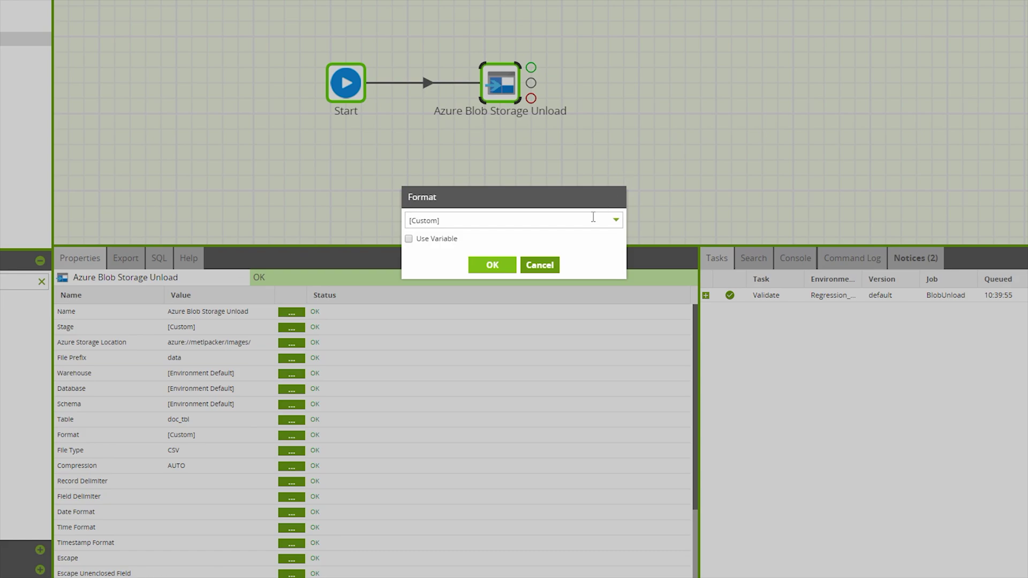
click(593, 217)
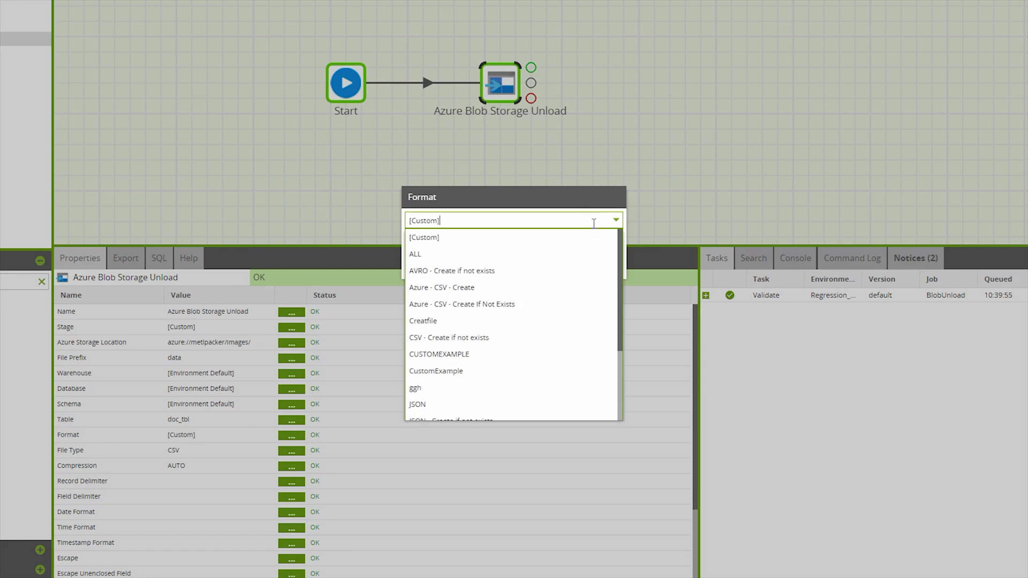